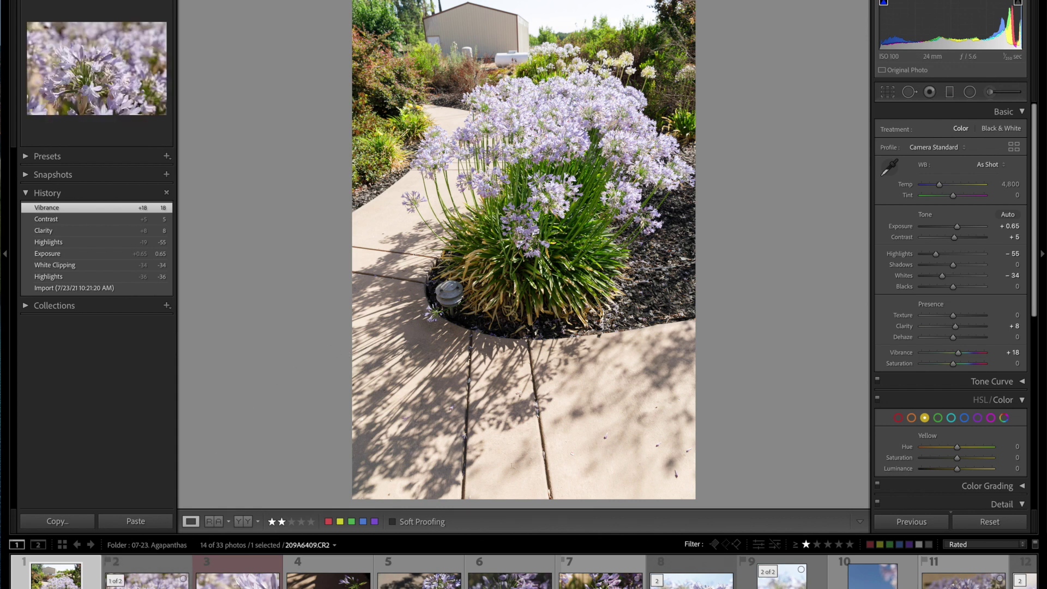
# Step: Show the close-up agapanthus photo, view its cropped virtual copy (Copy 1), then return to the original
pyautogui.click(148, 576)
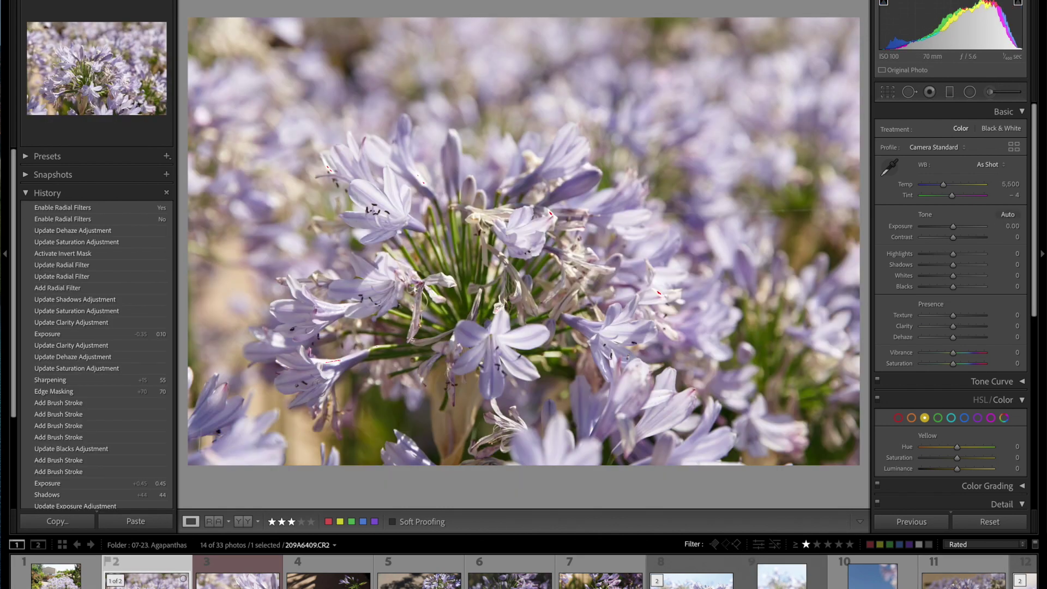
pyautogui.hotkey('ctrl', "'")
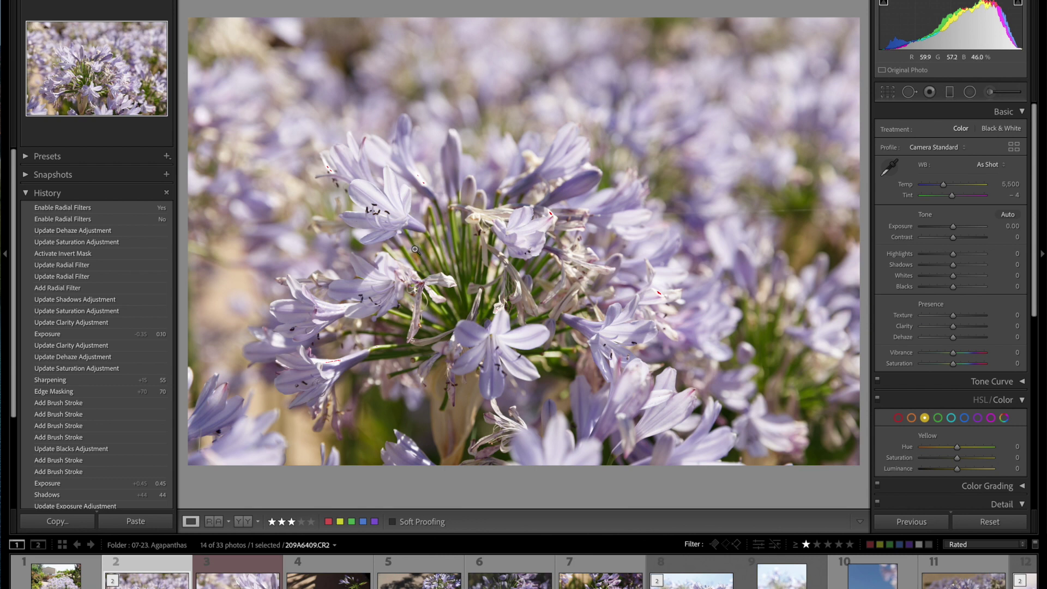
pyautogui.hotkey('ctrl', "'")
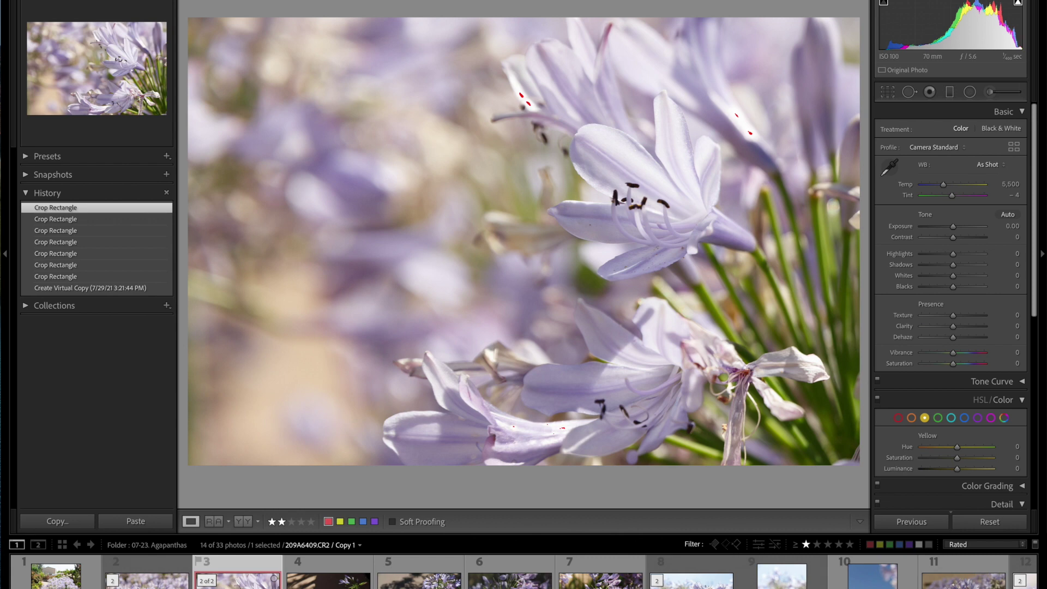
pyautogui.press('Left')
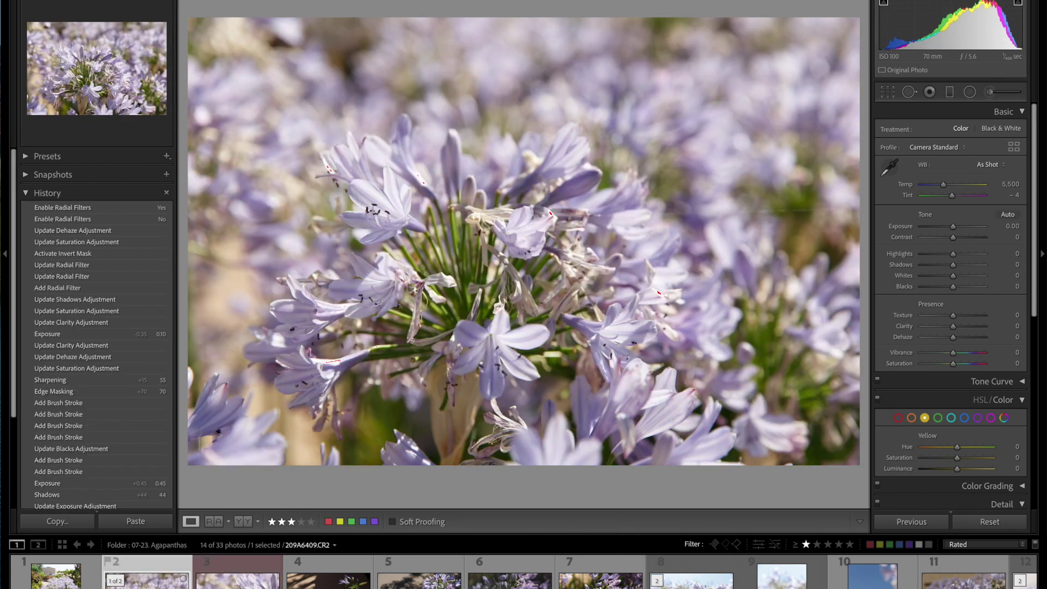
# Step: Step forward to the cropped virtual copy of the agapanthus close-up
pyautogui.press('Right')
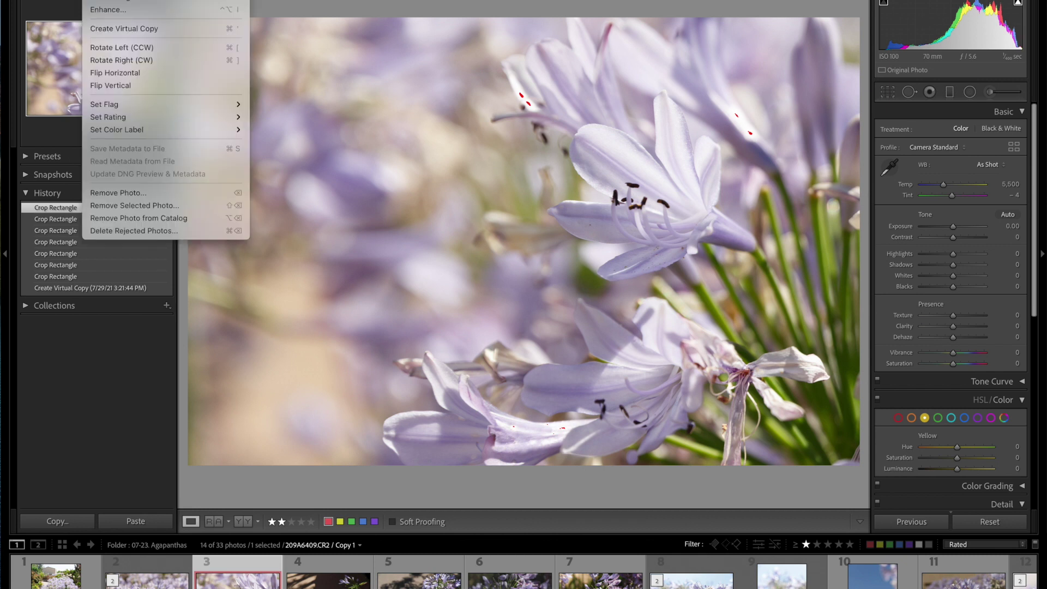
# Step: In the Enhance preview, try Raw Details, re-enable Super Resolution, compare before/after, and run Enhance
pyautogui.click(106, 12)
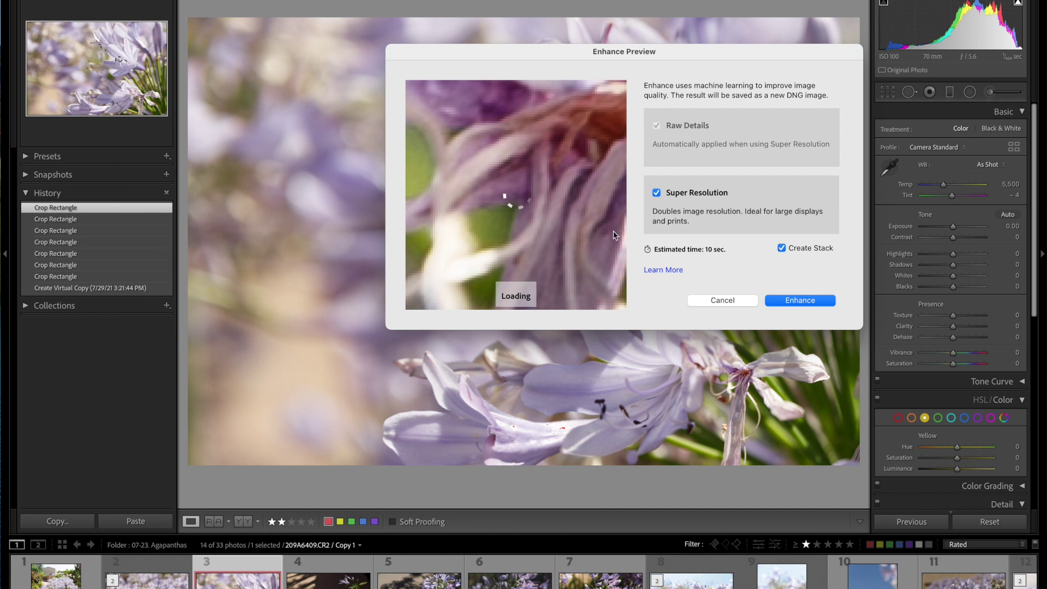
pyautogui.click(656, 193)
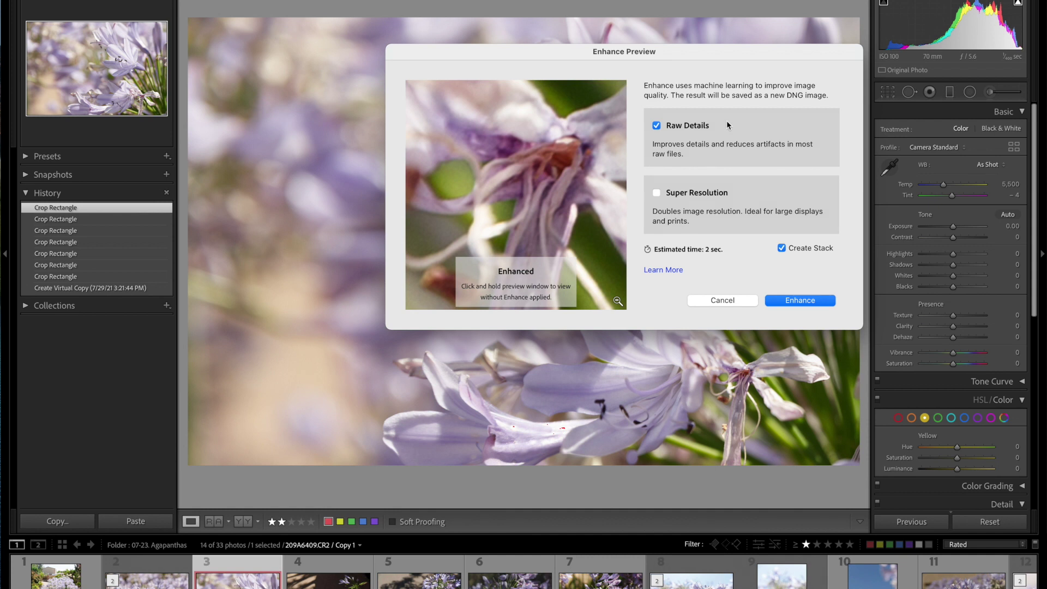
pyautogui.click(656, 194)
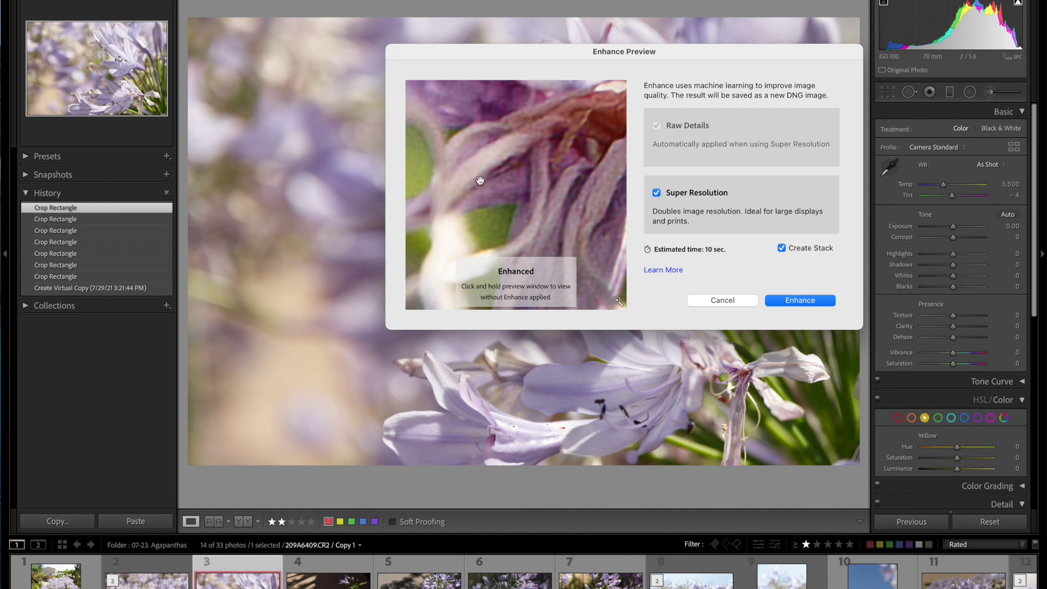
pyautogui.click(562, 200)
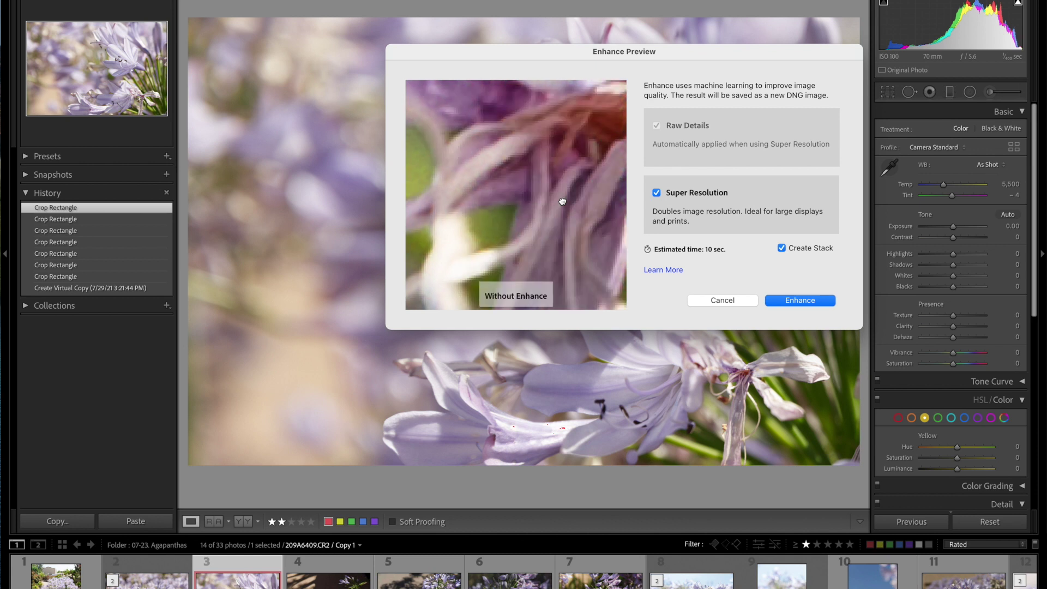
pyautogui.click(562, 200)
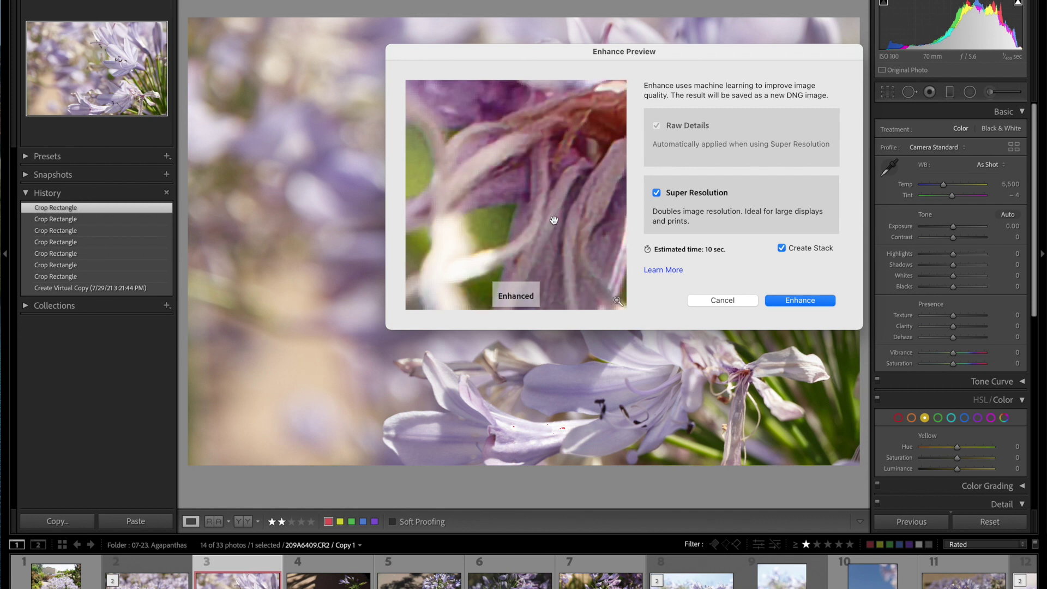
pyautogui.click(800, 301)
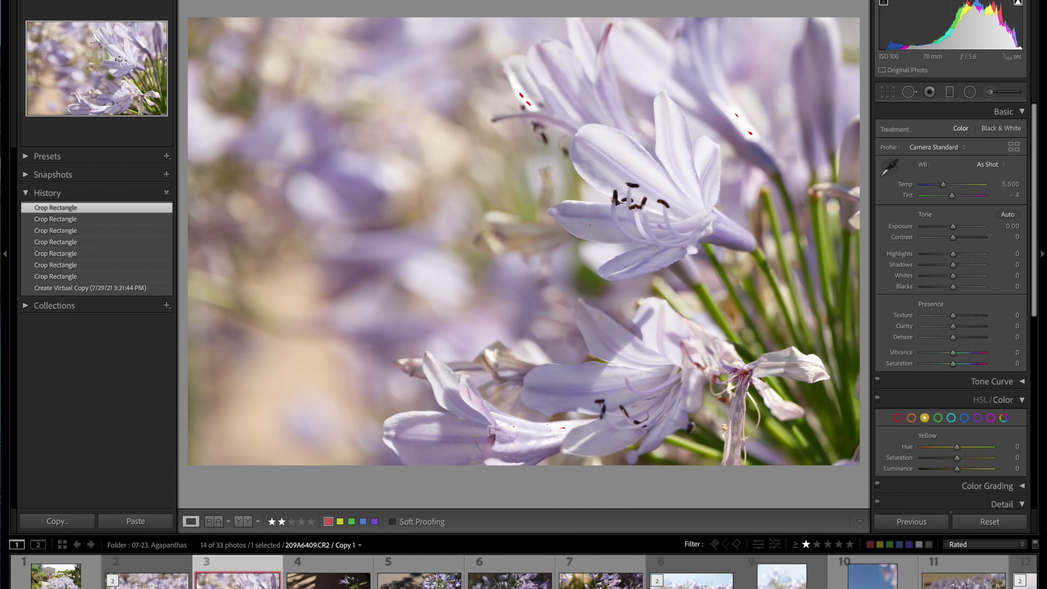
# Step: Turn off the filmstrip filter to reveal the new 209A6409-Enhanced.dng
pyautogui.hotkey('ctrl', 'l')
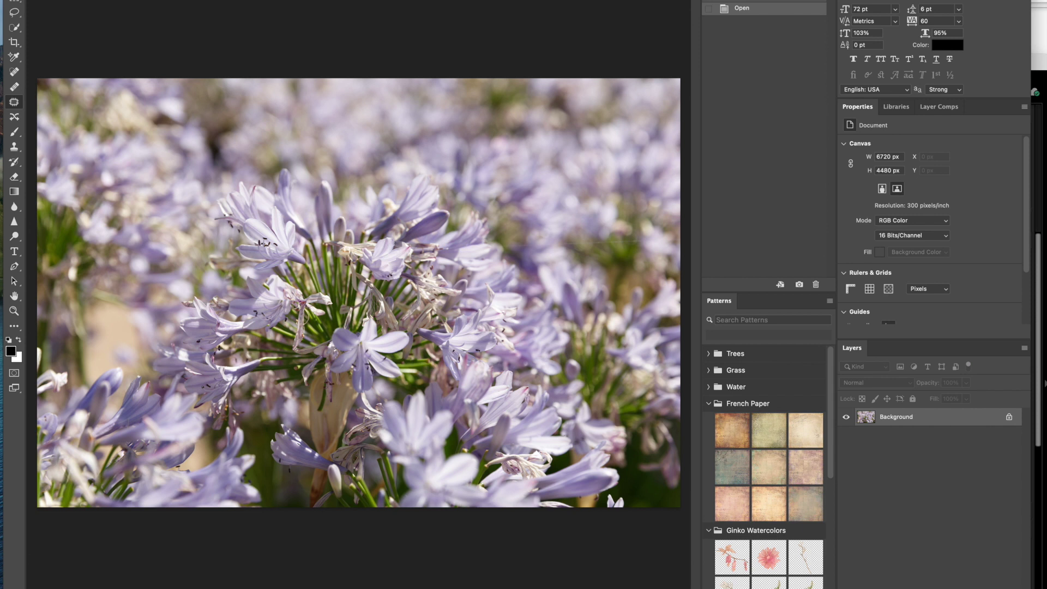
# Step: Check Image Size for the original (6720 × 4480 px) and the enhanced version (13440 × 8960 px)
pyautogui.click(41, 0)
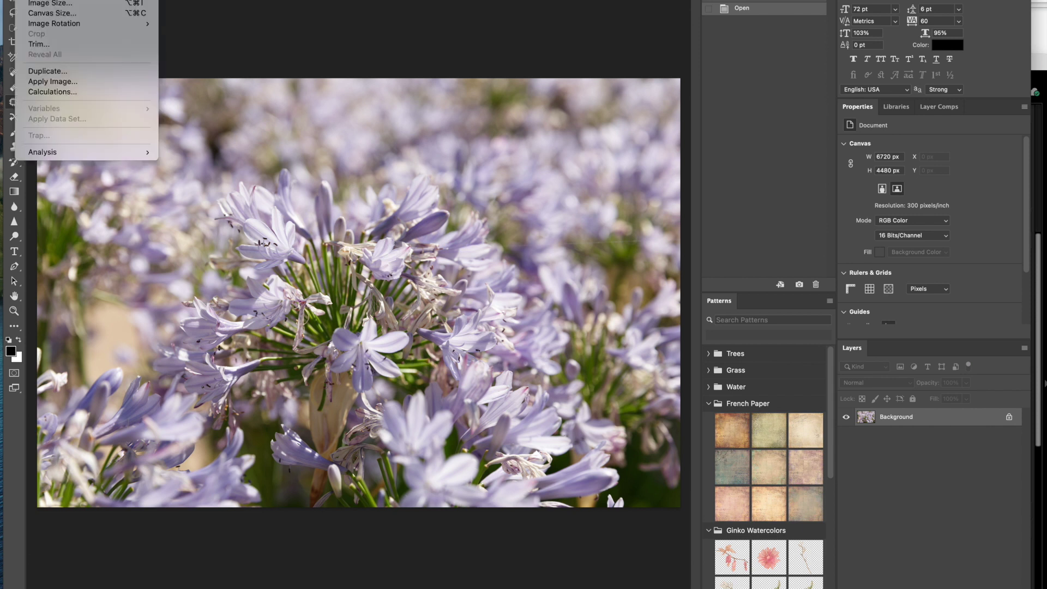
pyautogui.click(49, 3)
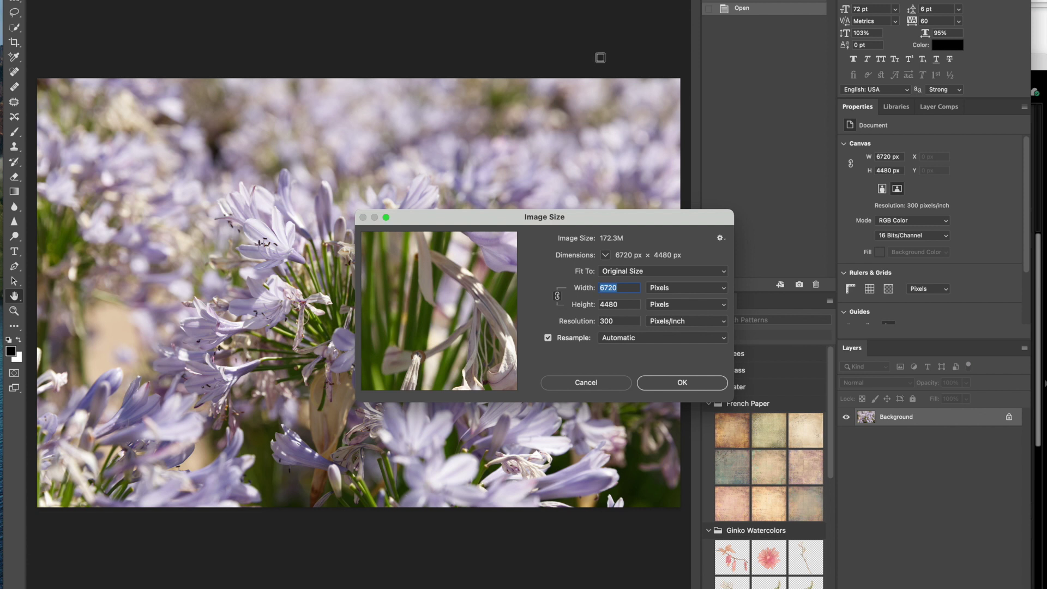
pyautogui.click(609, 385)
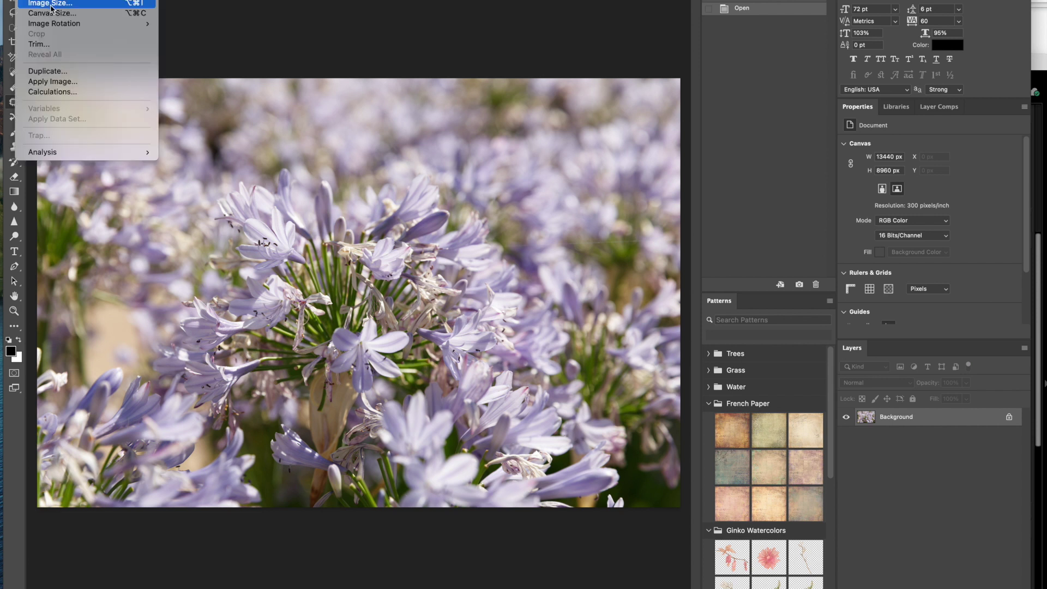
pyautogui.click(51, 4)
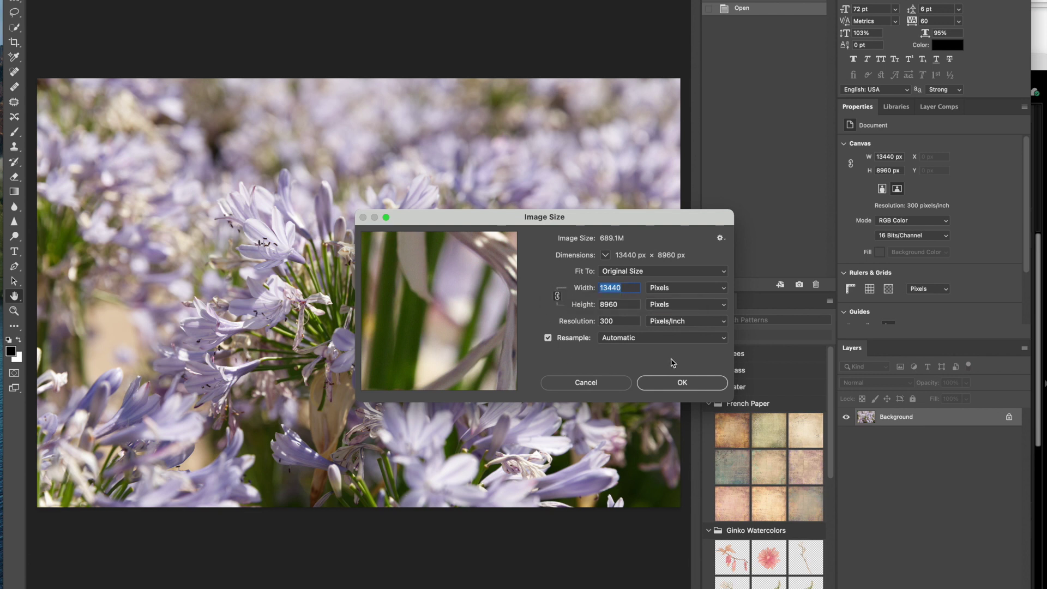
pyautogui.click(622, 385)
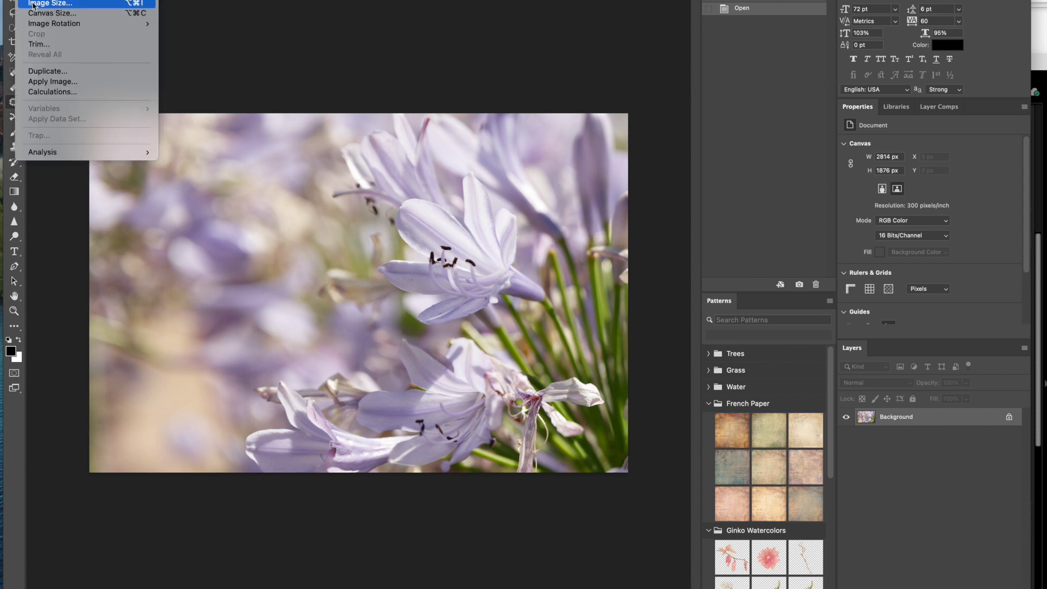
# Step: Check Image Size for the 2814 × 1876 px crop and its 5629 × 3753 px enhanced version
pyautogui.click(50, 4)
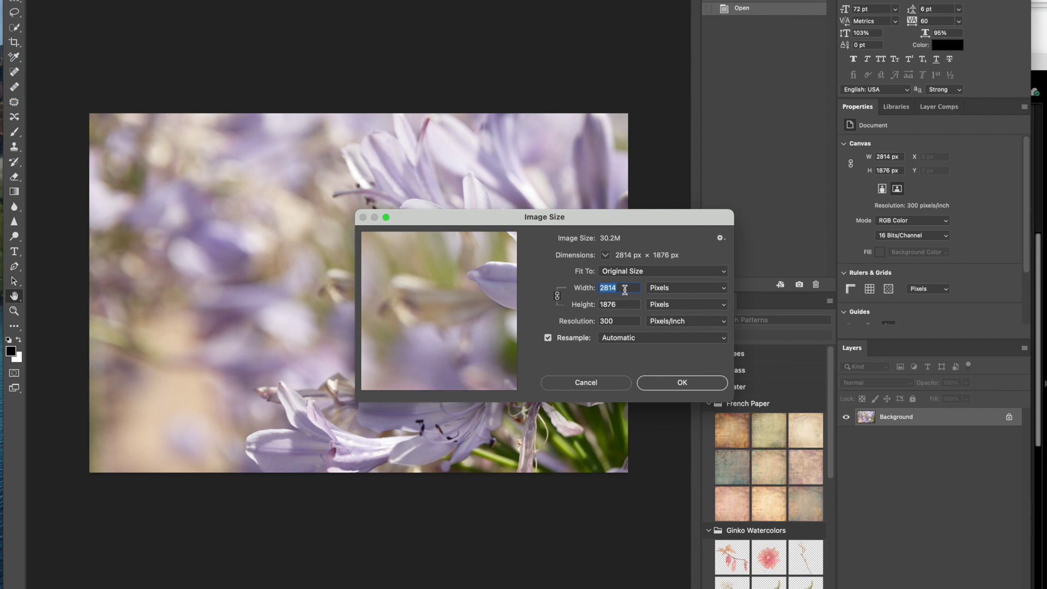
pyautogui.click(614, 385)
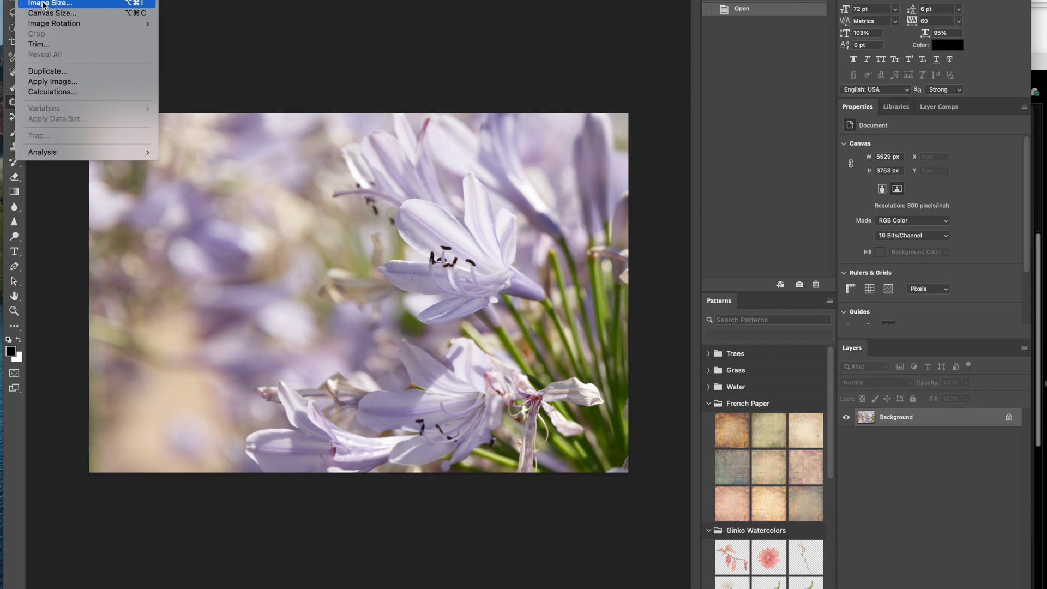
pyautogui.click(46, 4)
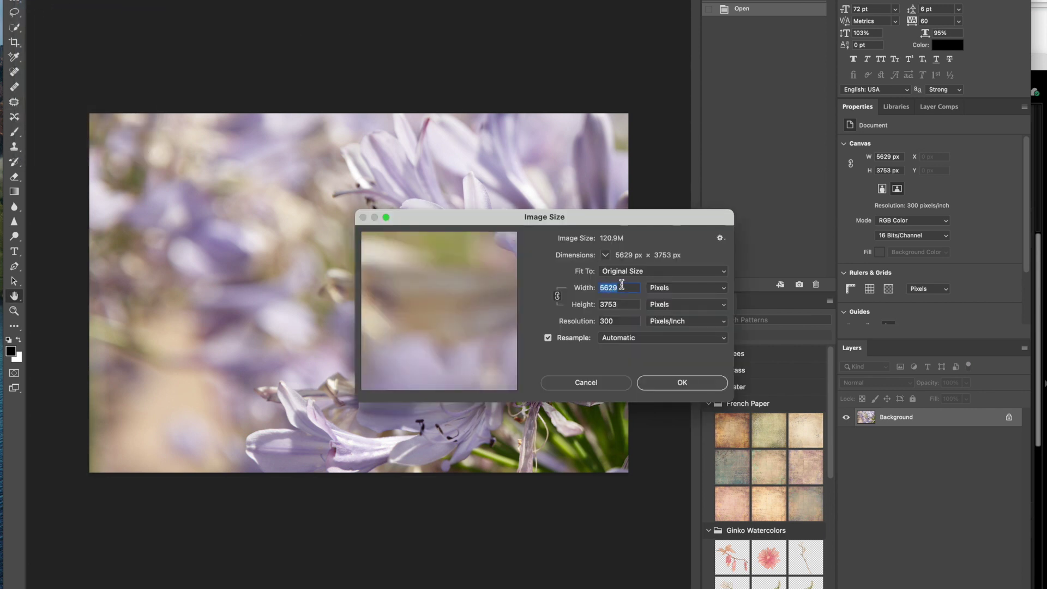
pyautogui.click(667, 386)
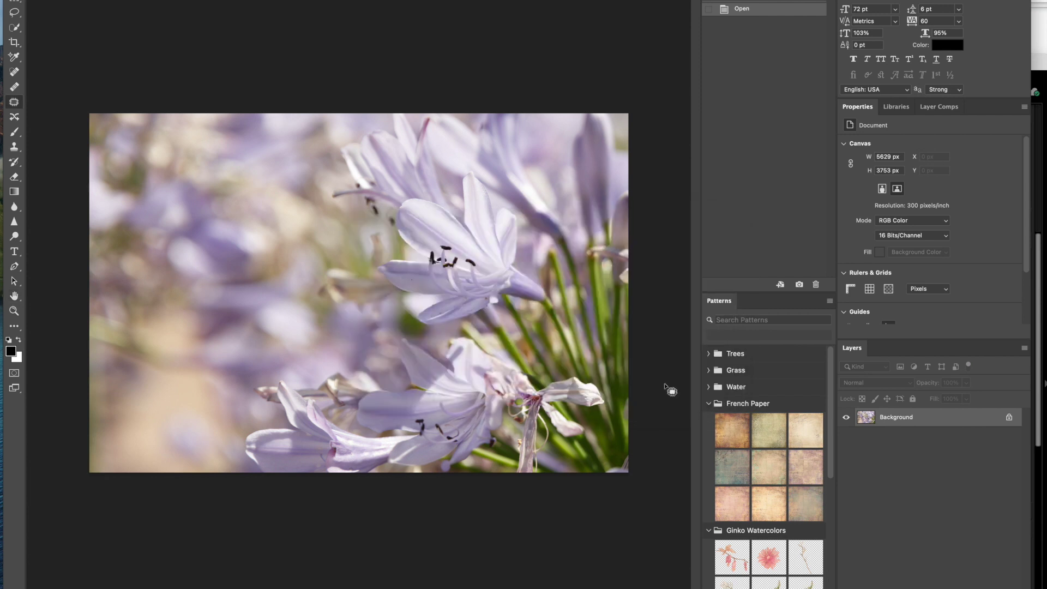